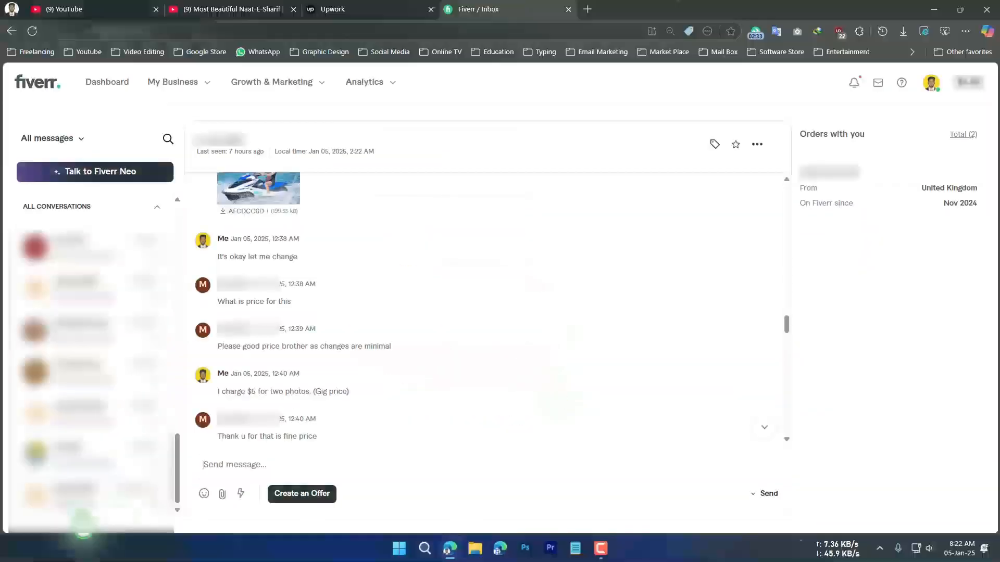
Go from the Fiverr inbox to Help & Support and open the Contact us chat.
left_click(36, 90)
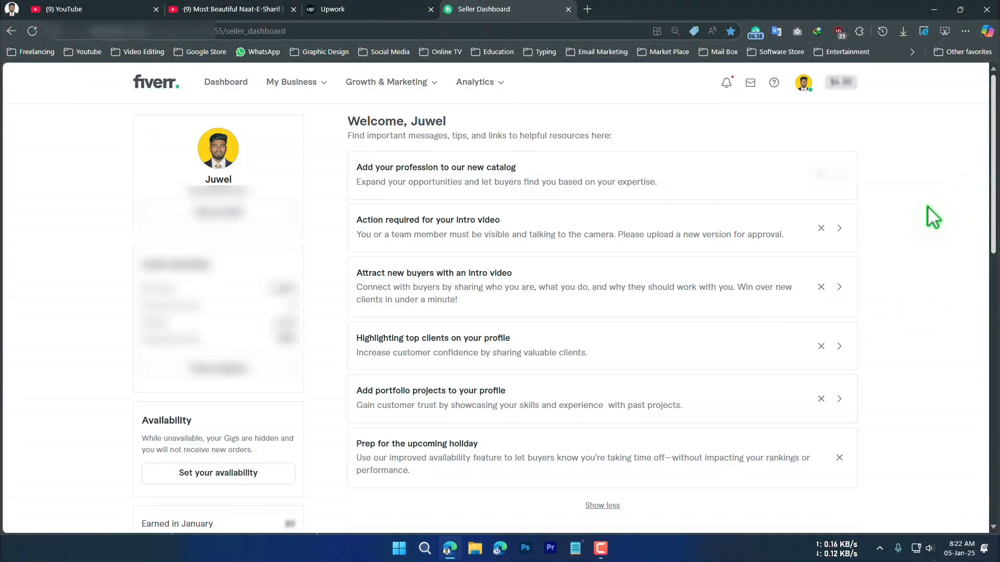
scroll(927, 208, "down", 15)
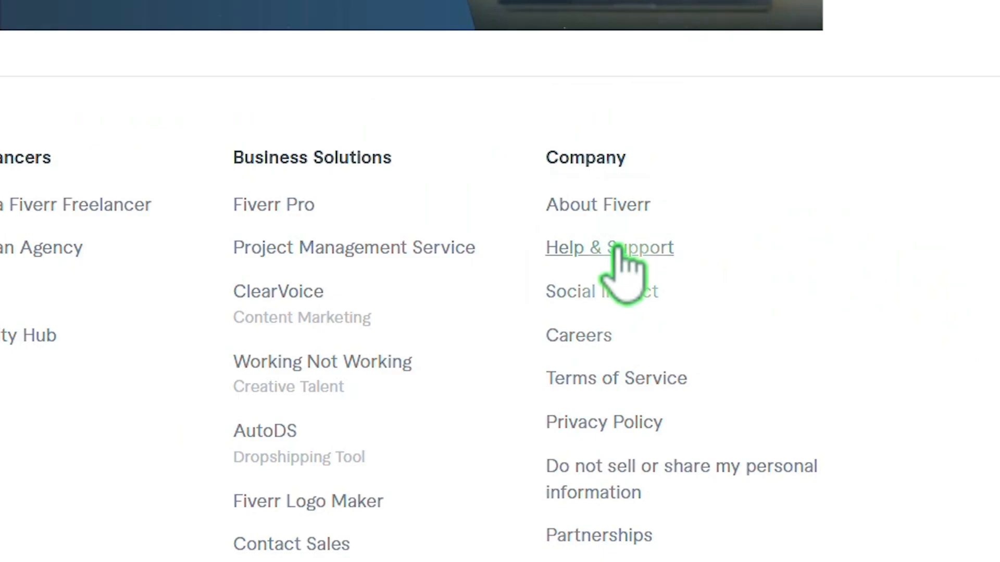
left_click(618, 249)
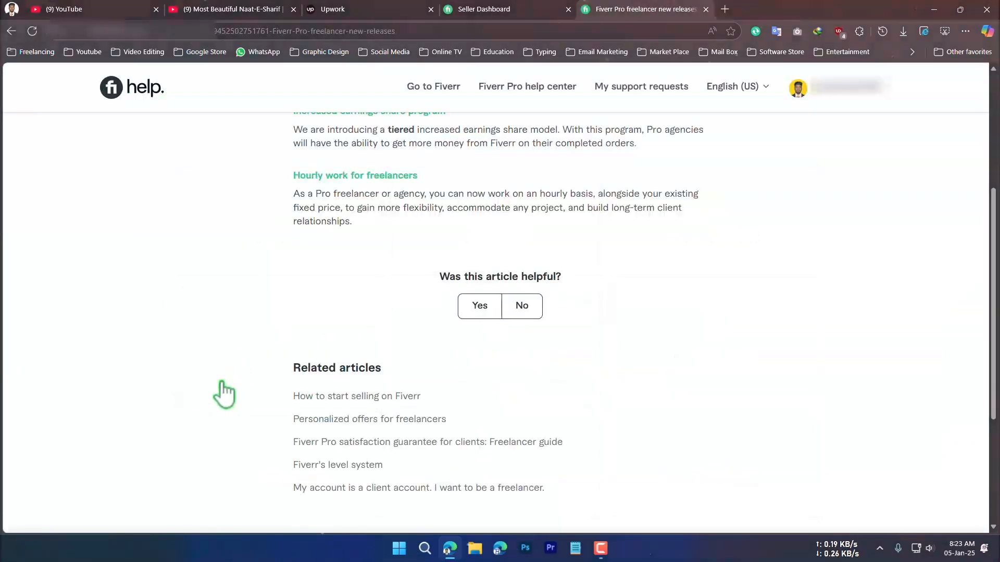
scroll(224, 395, "down", 4)
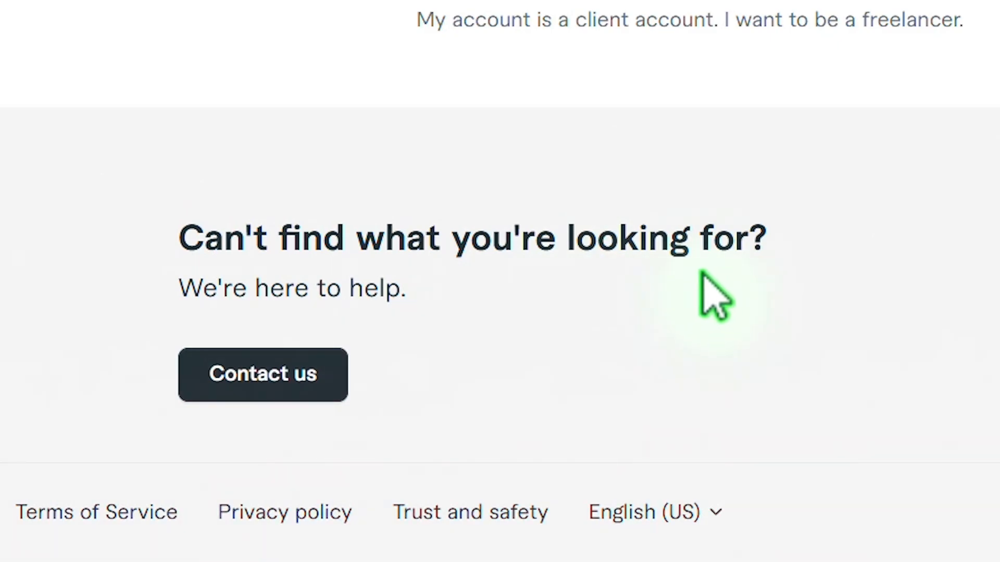
left_click(274, 384)
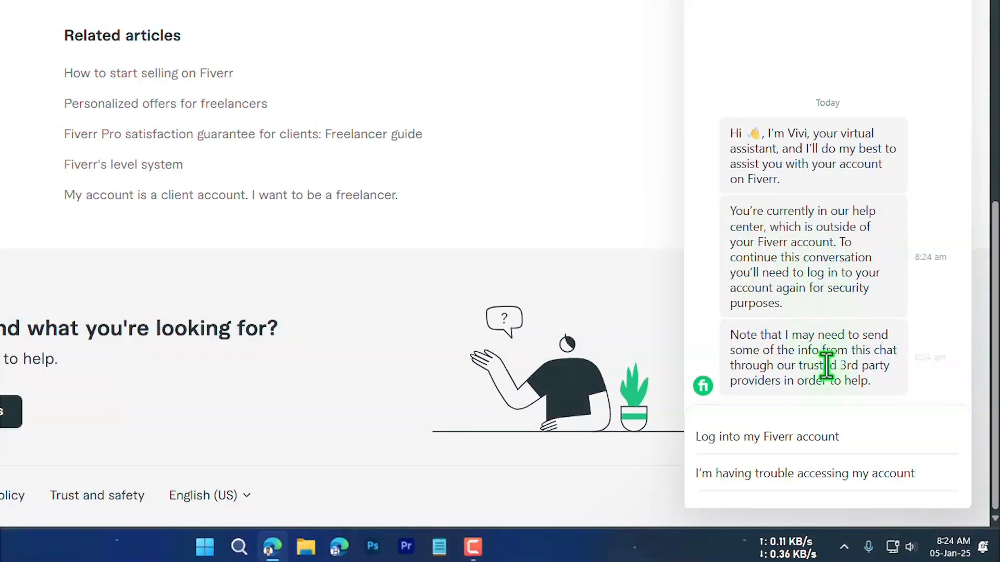
Sign in to the Fiverr account within the support chat and choose My freelancer account as the topic.
left_click(768, 440)
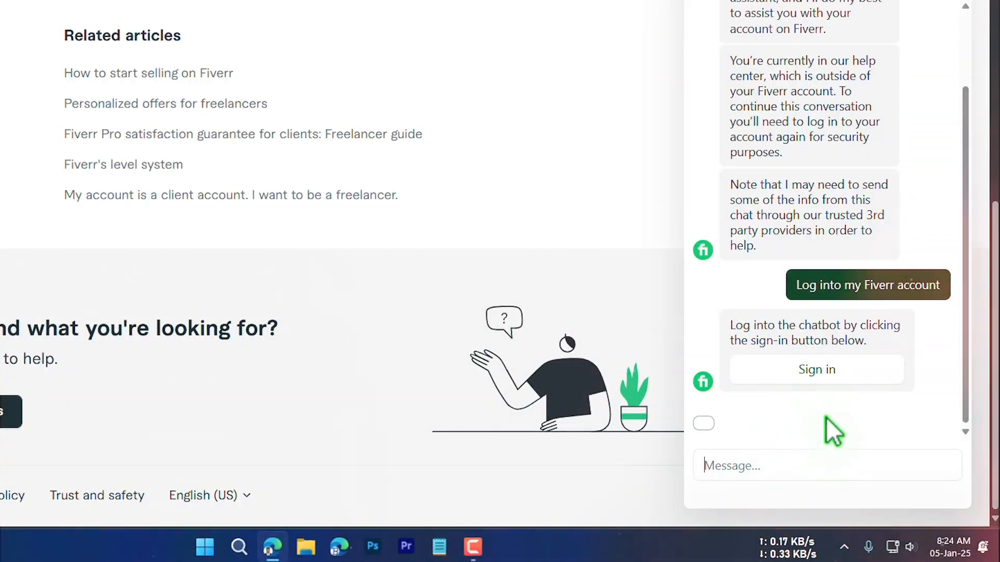
left_click(829, 376)
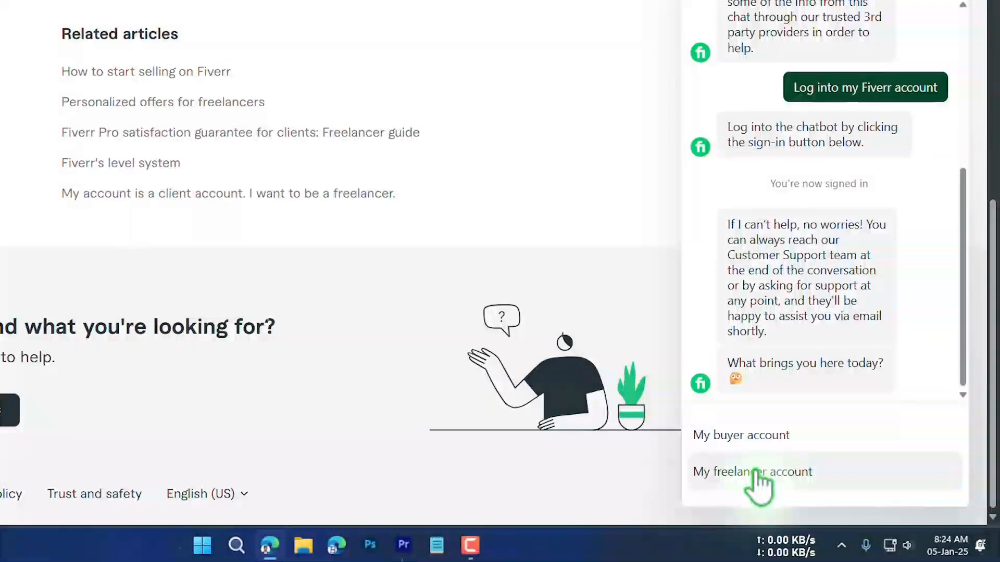
left_click(760, 471)
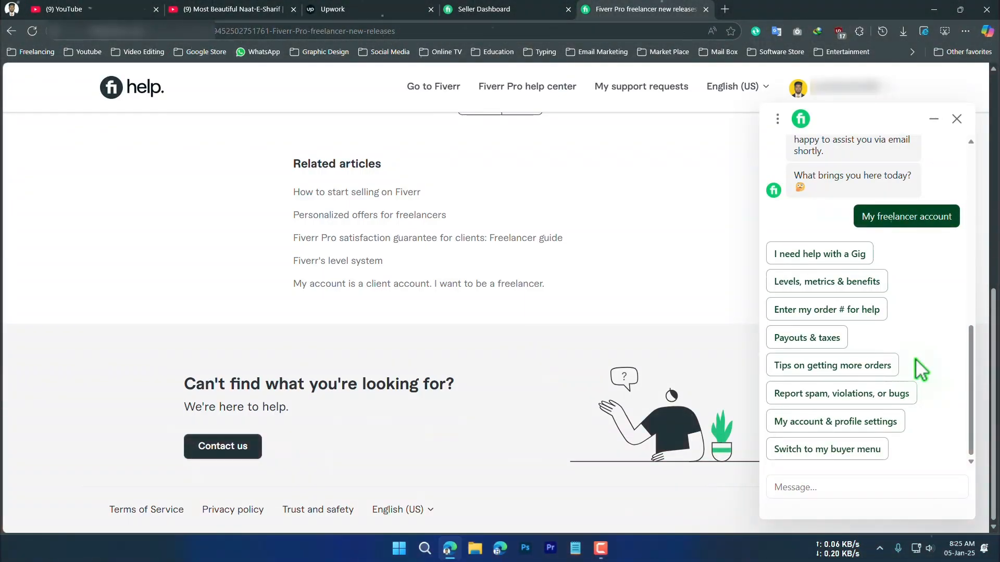
Message "I want to contact with fiverr support" and "My problem is not listed here", and choose to submit a ticket for orders.
type("I want to contact with fiverr support")
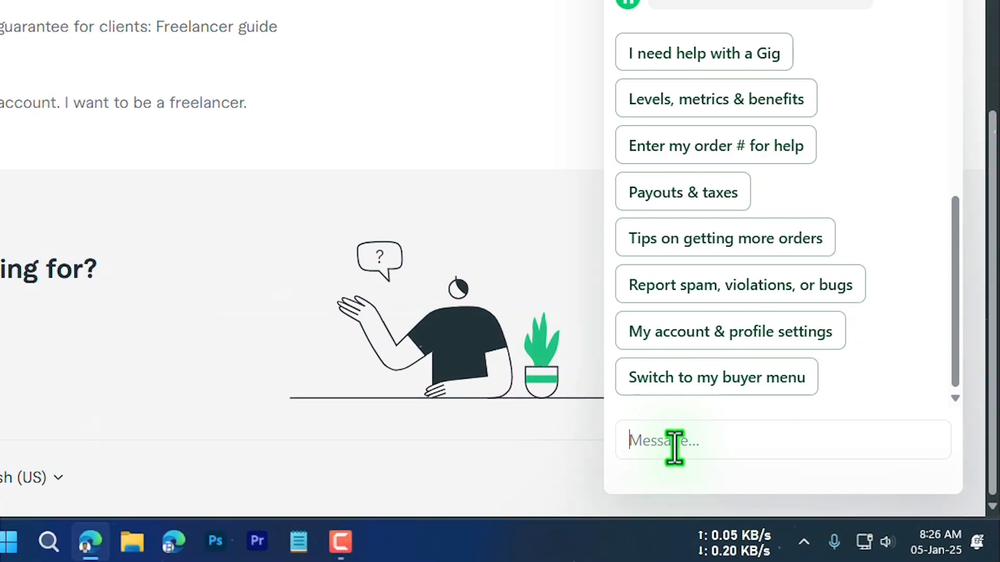
type("My pro")
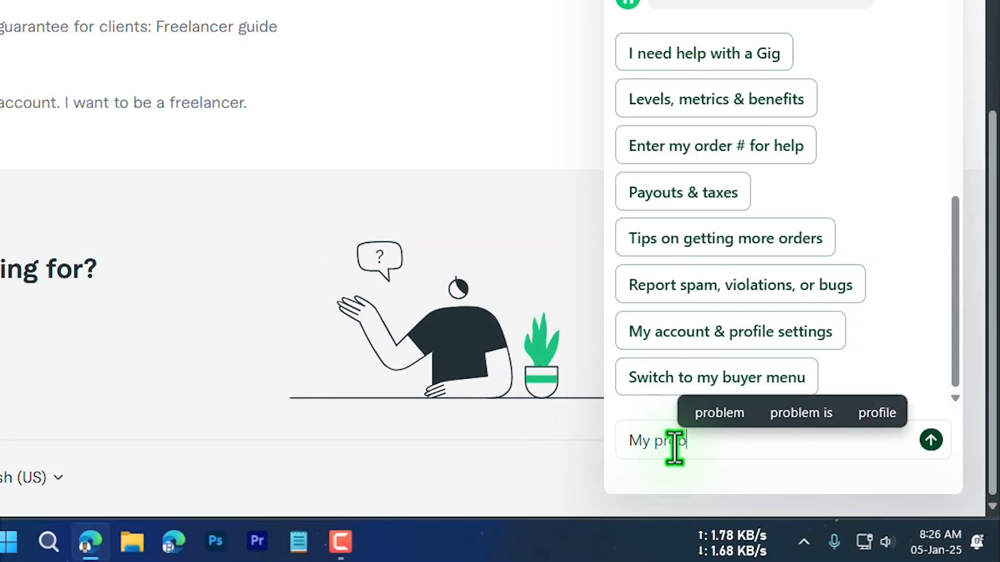
type("blem is n")
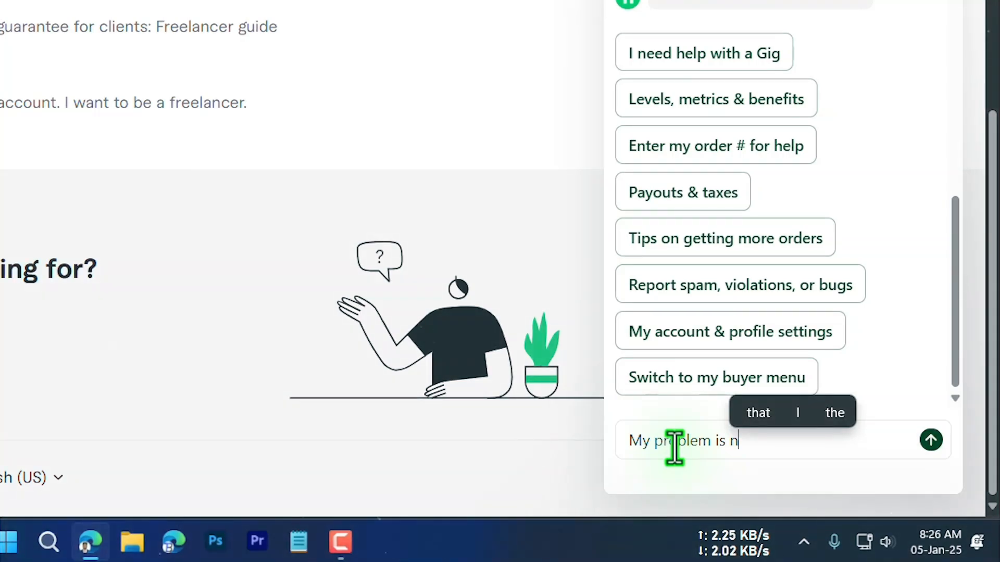
type("ot listed here")
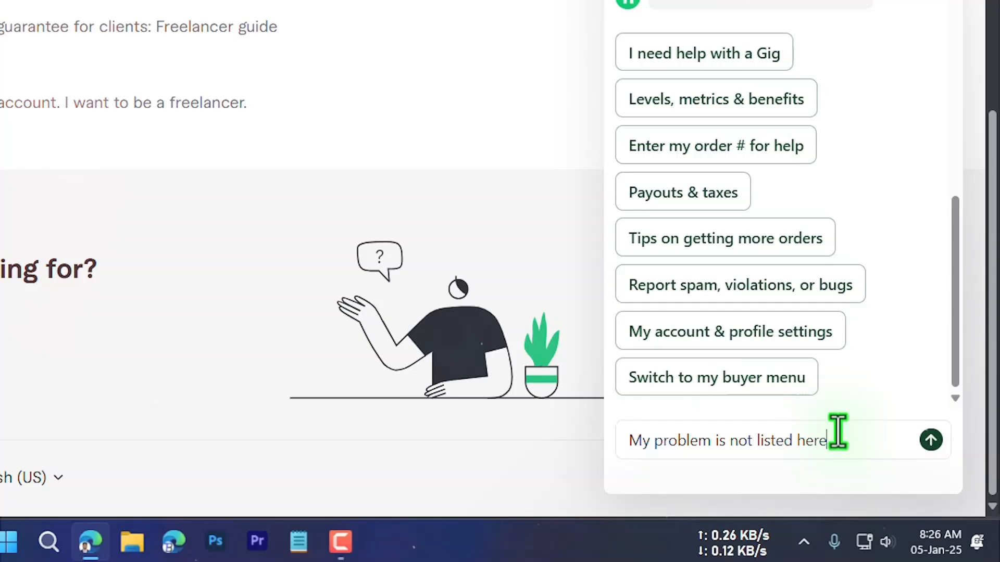
key("Return")
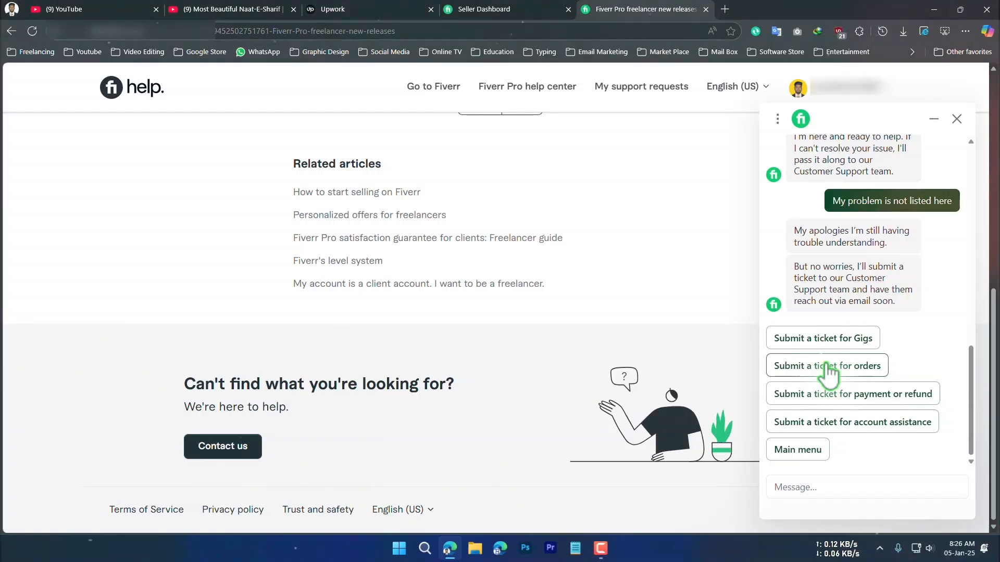
left_click(828, 367)
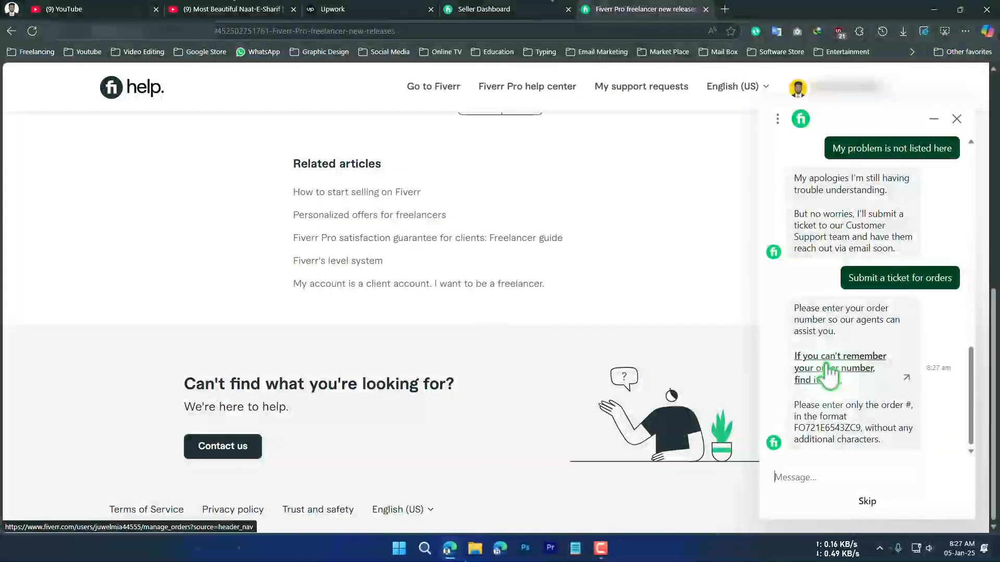
Follow the chat's link for finding an order number, open the most recent completed order and copy its order number.
left_click(825, 368)
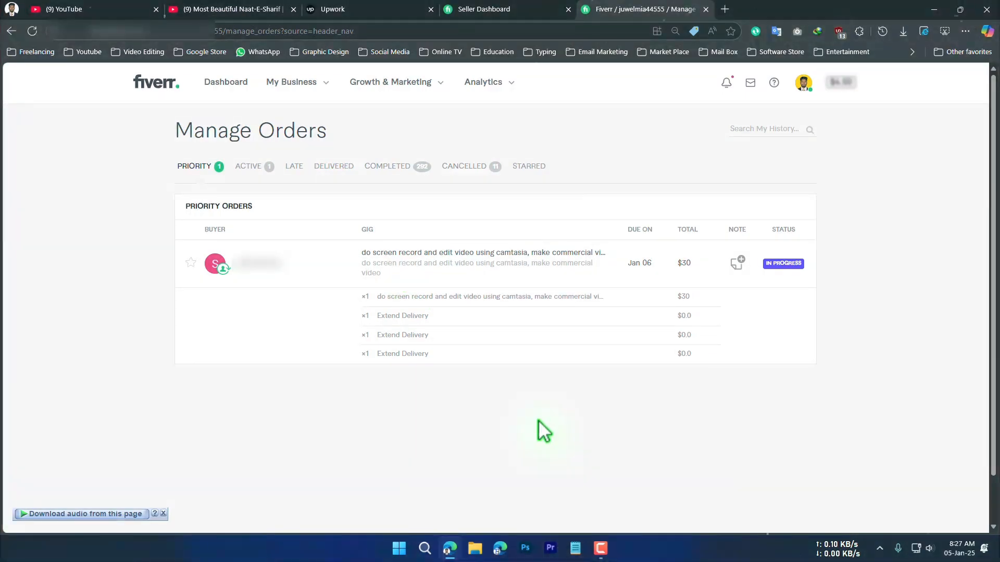
left_click(401, 167)
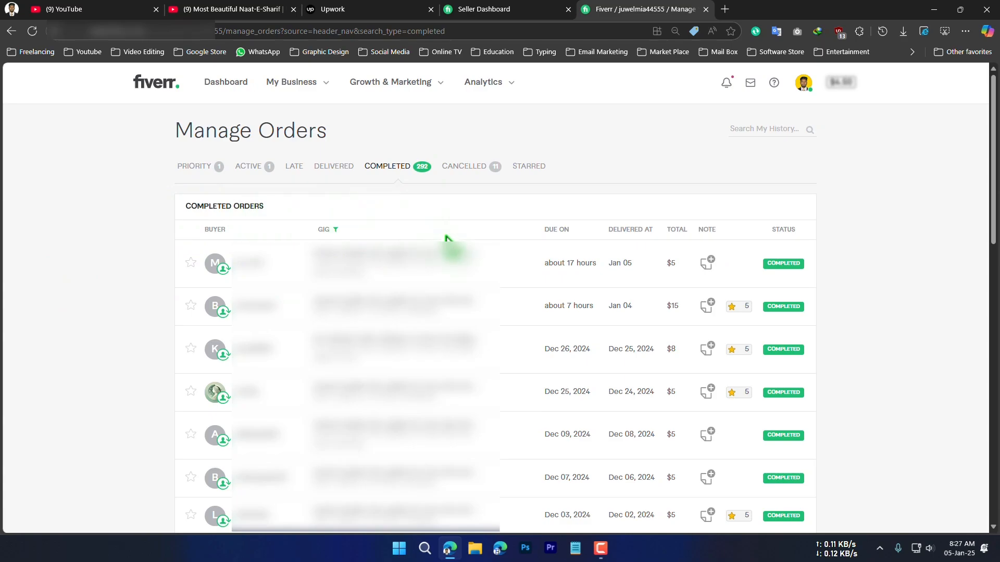
left_click(367, 255)
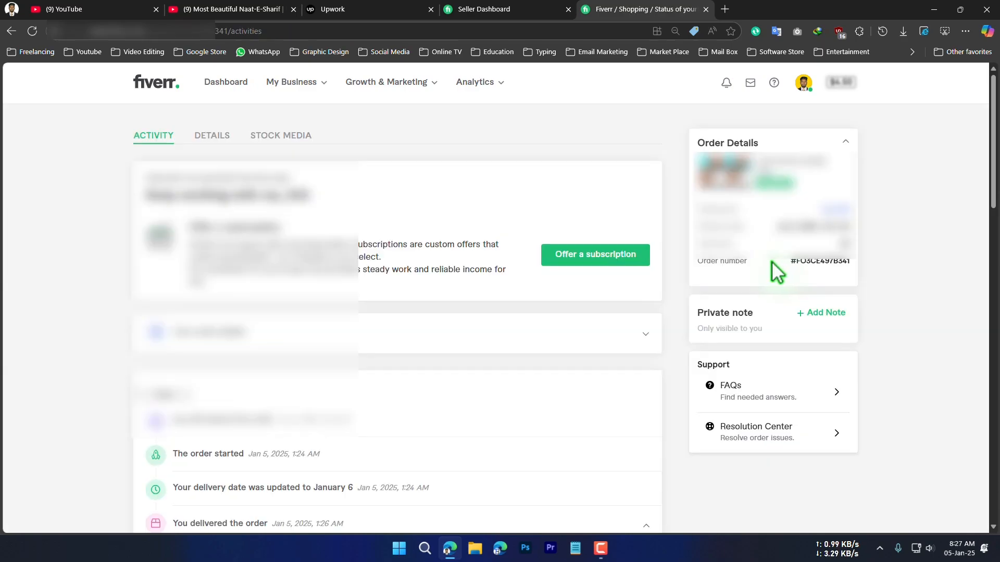
left_click_drag(788, 262, 839, 267)
right_click(838, 267)
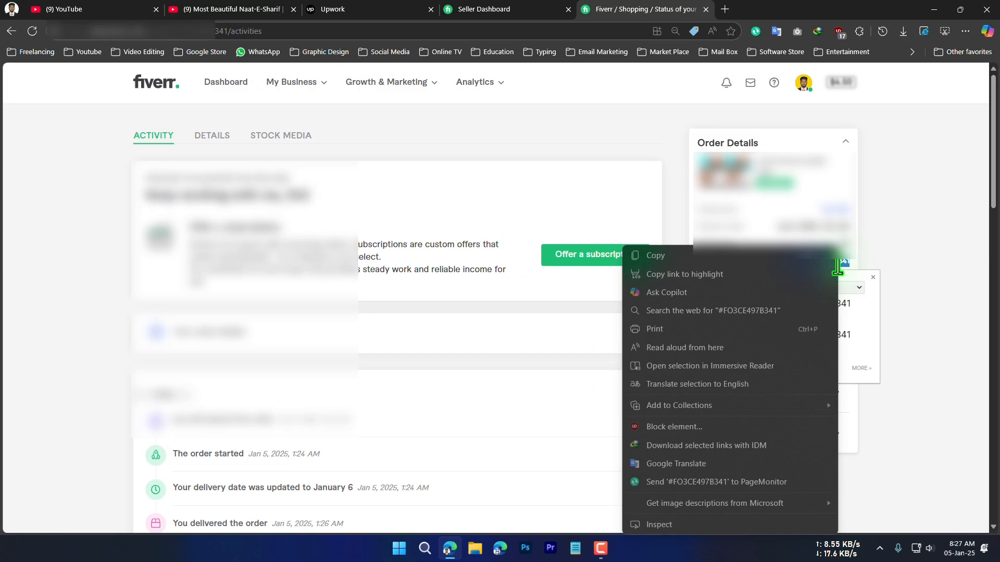
left_click(755, 256)
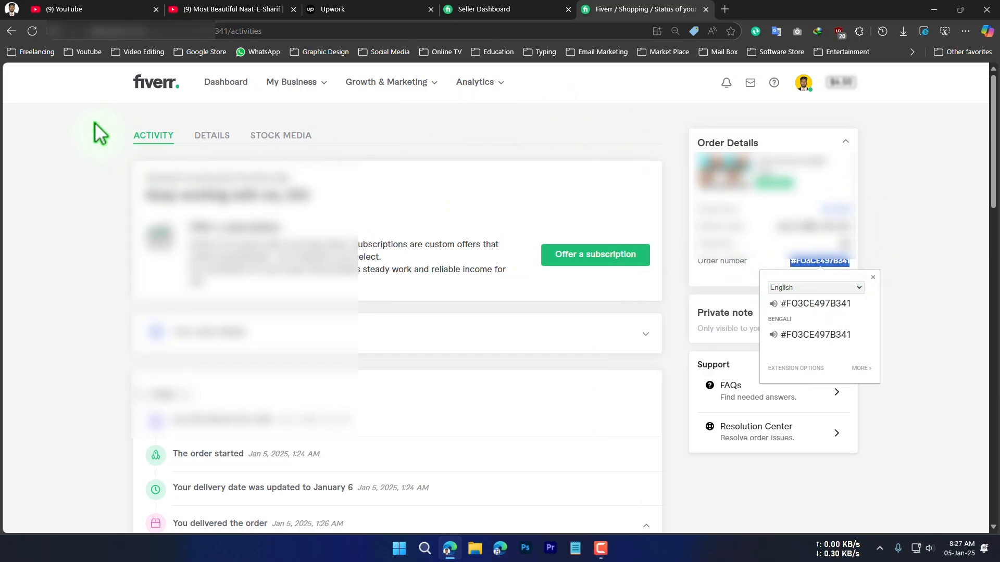
Return to the help article, reopen the support chat and send the copied order number.
left_click(11, 29)
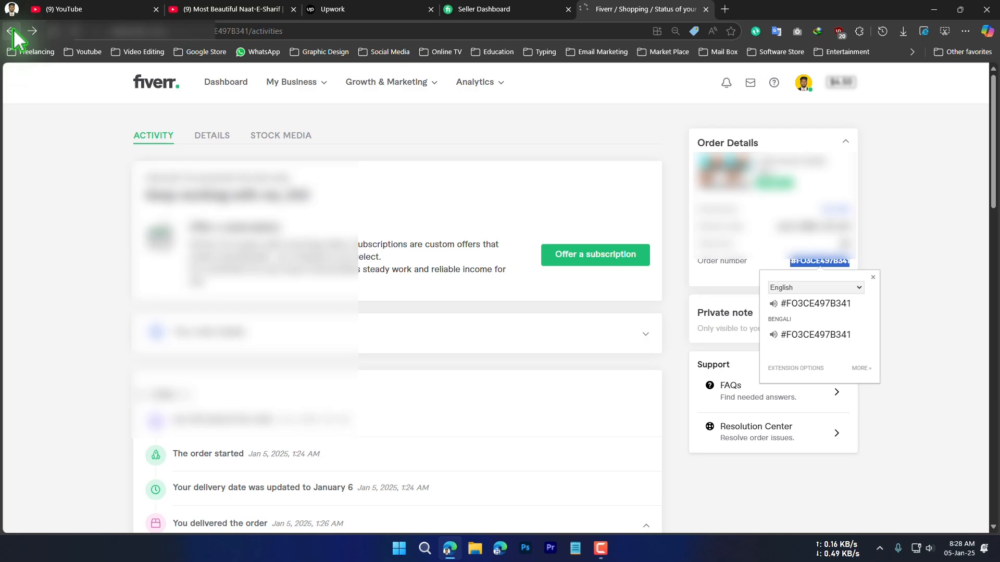
left_click(13, 30)
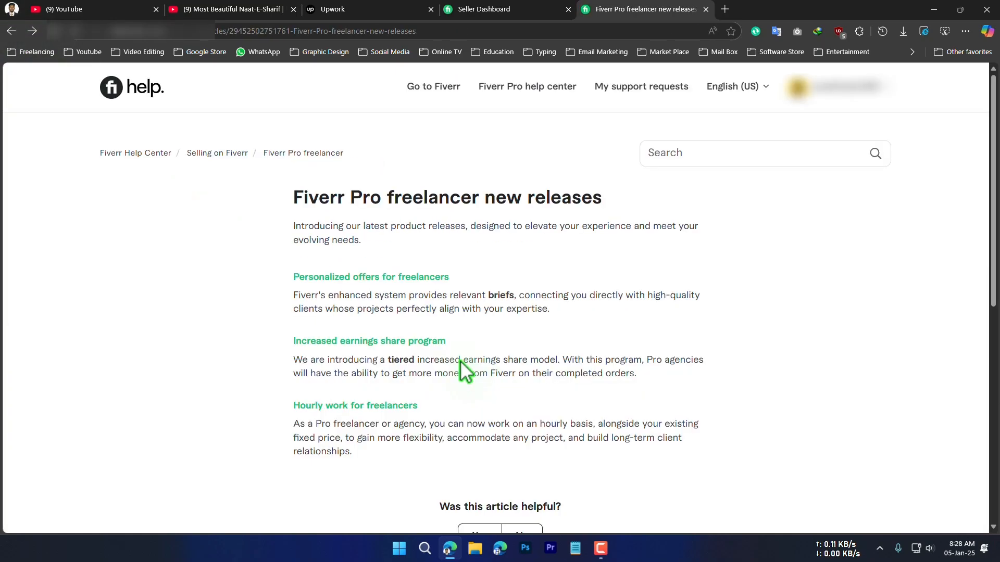
scroll(427, 391, "down", 7)
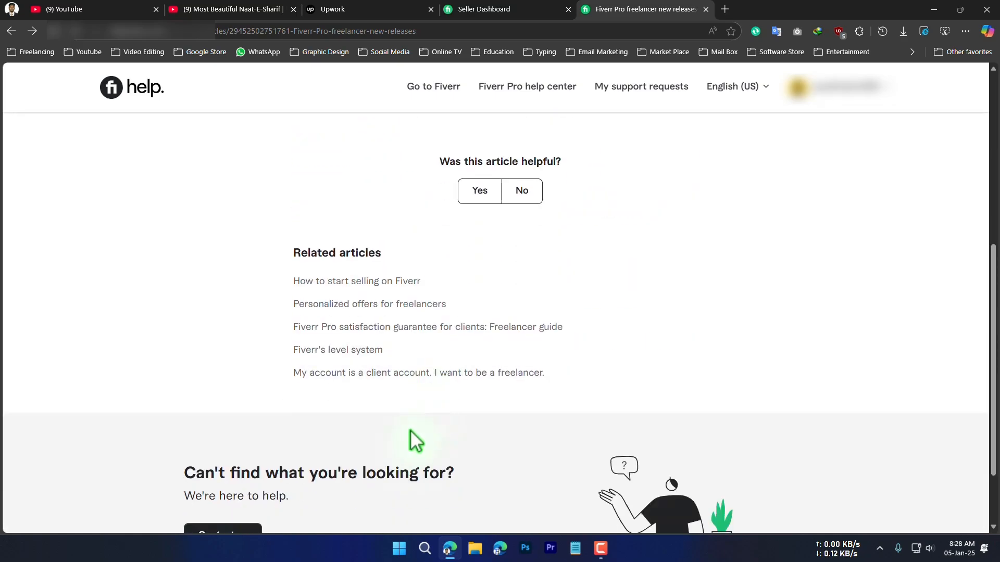
left_click(231, 444)
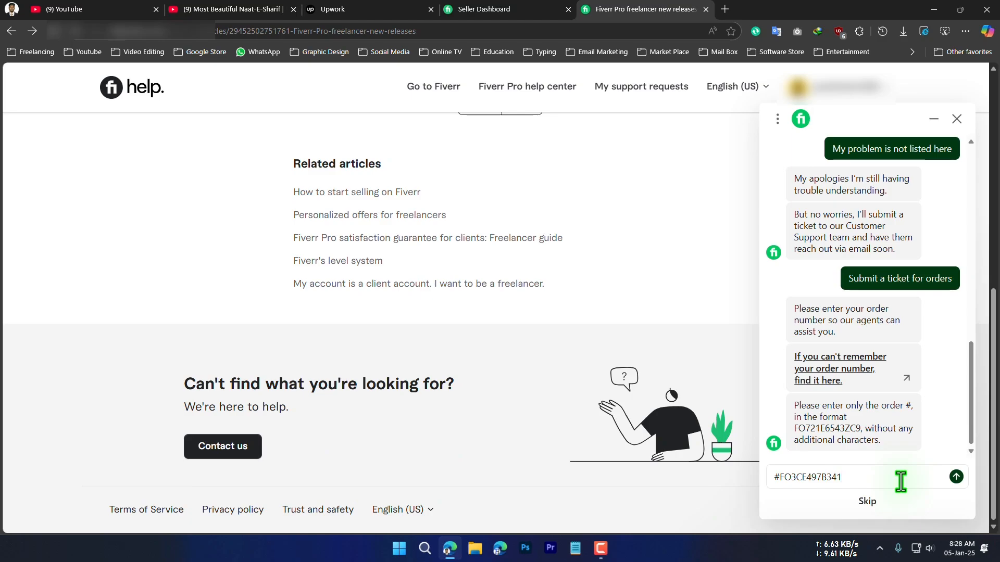
key("Return")
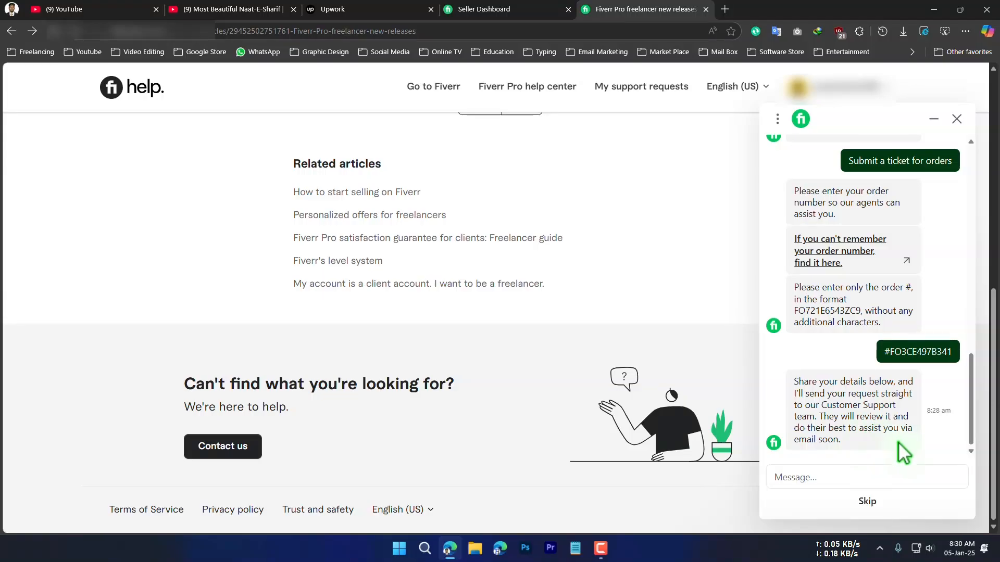
Open Google Translate in a new tab and set the source language to Bengali.
left_click(809, 478)
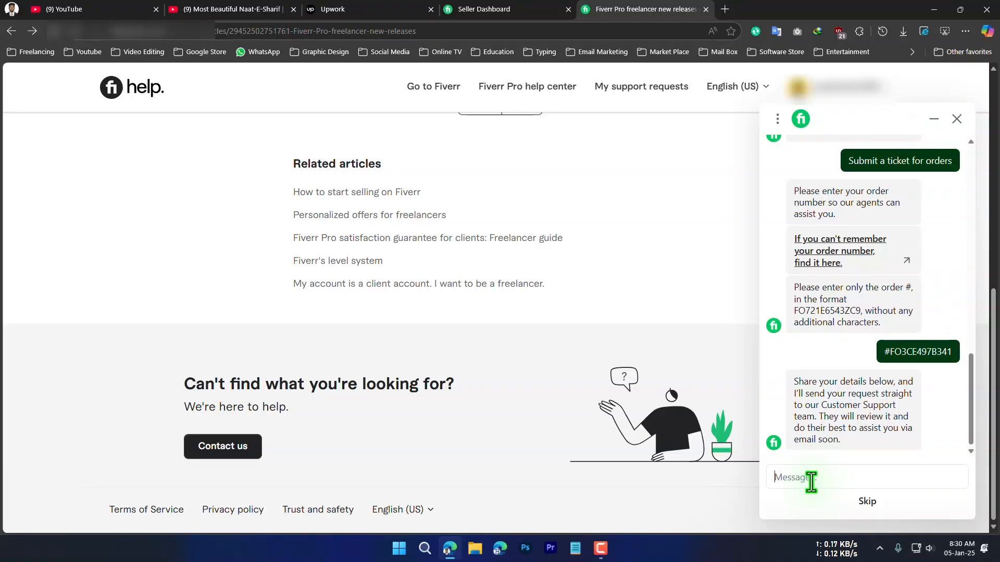
left_click(724, 9)
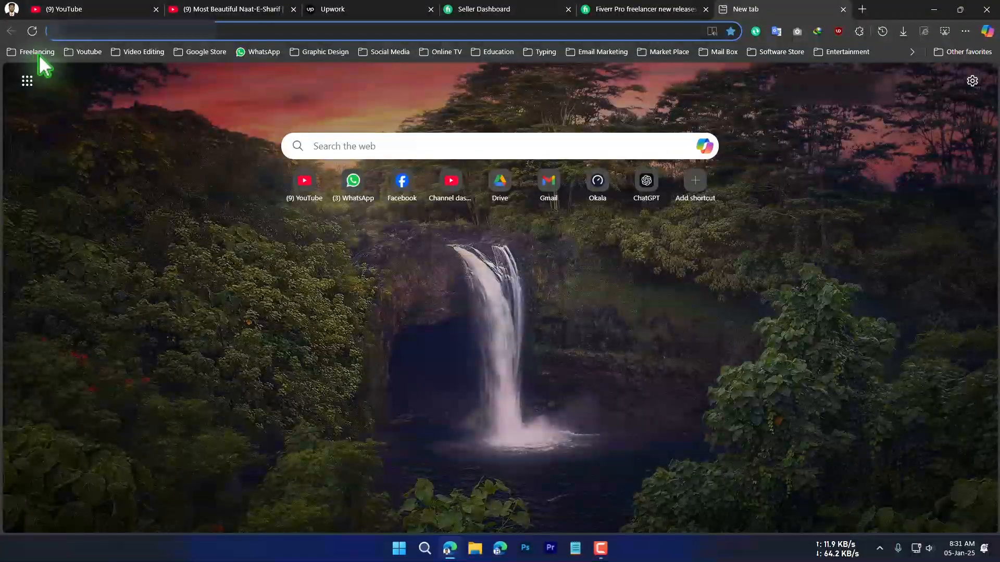
left_click(197, 53)
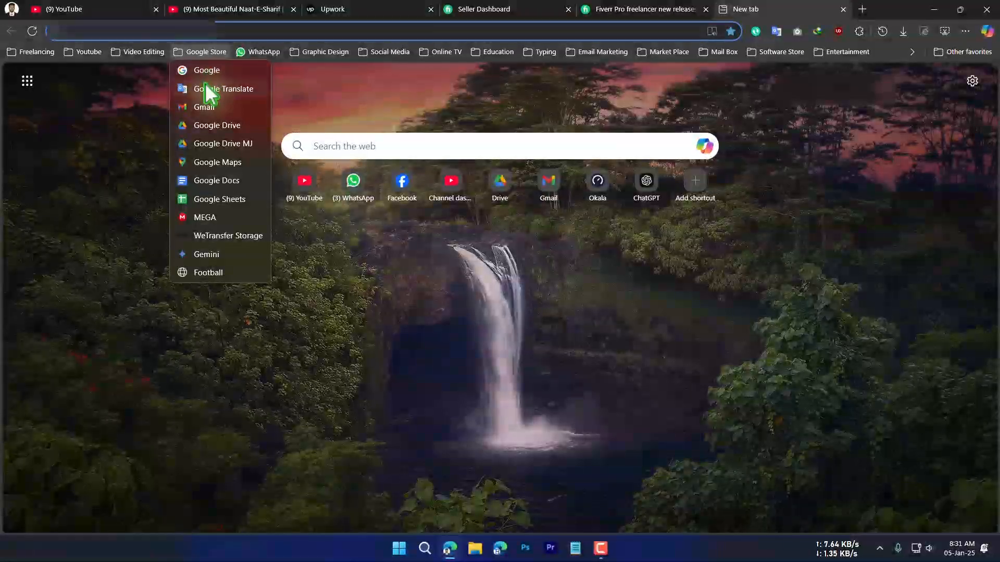
left_click(206, 88)
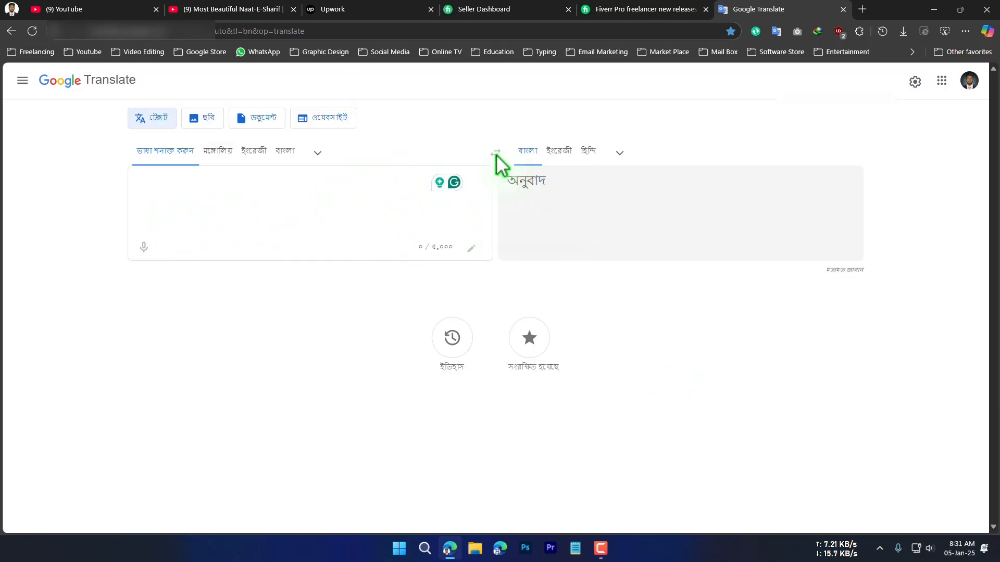
left_click(288, 152)
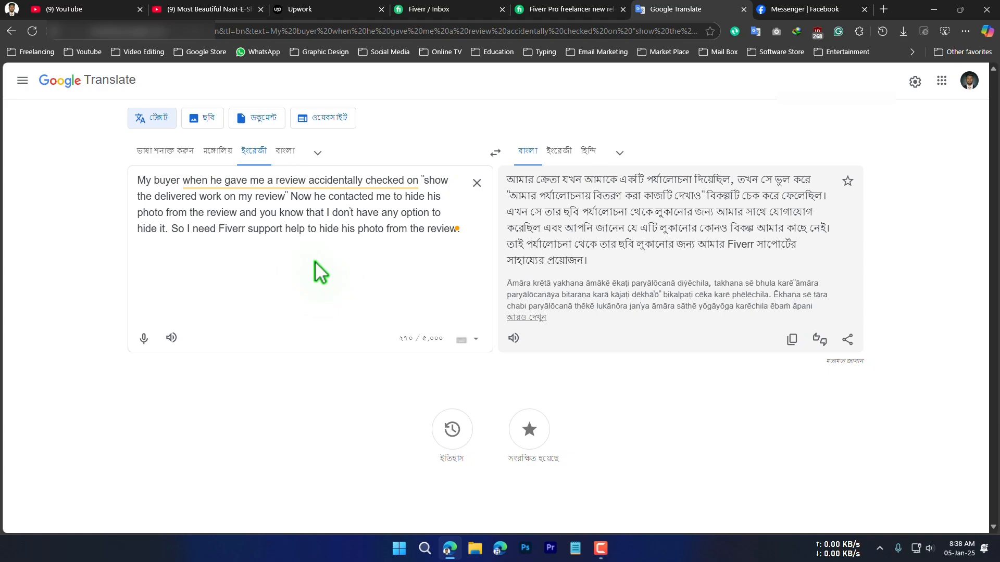
Cut the entire English message about the buyer's review photo from the translation source box.
left_click(839, 31)
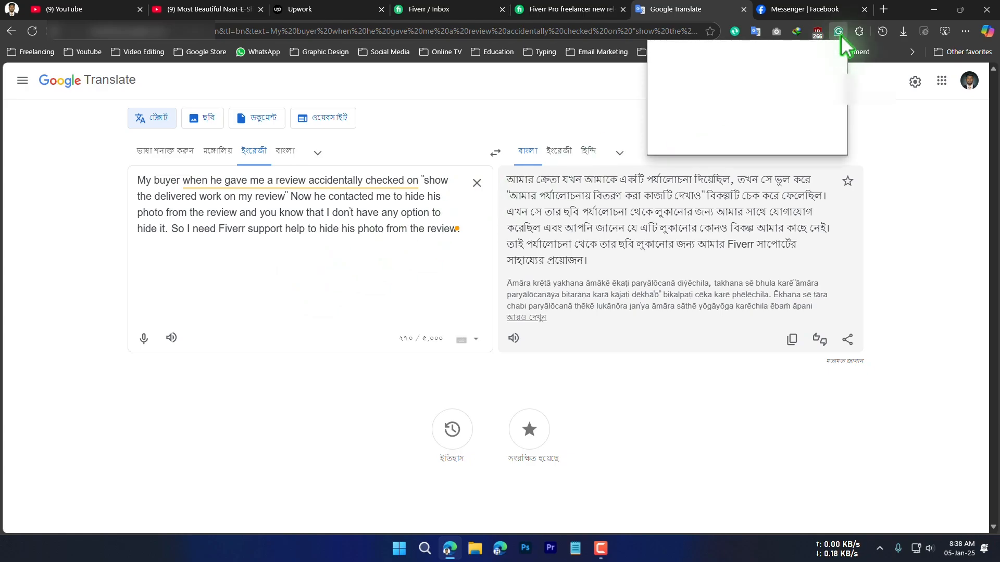
left_click(922, 188)
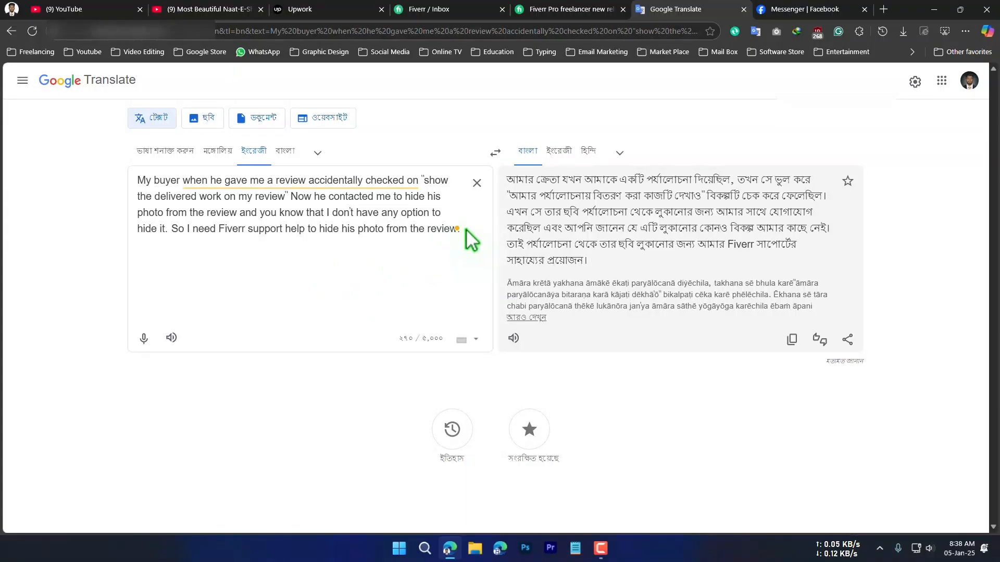
left_click_drag(137, 180, 482, 263)
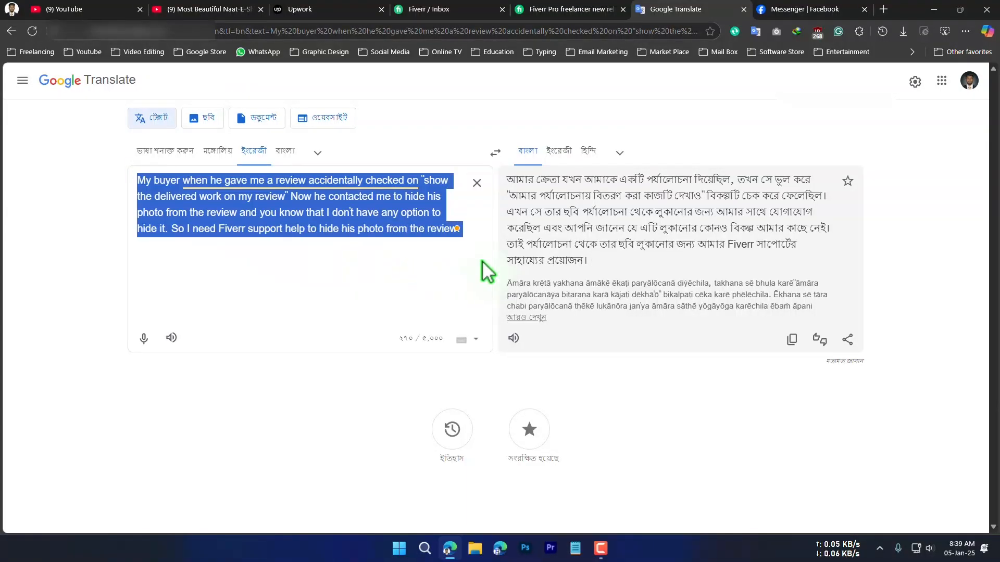
right_click(391, 208)
left_click(423, 259)
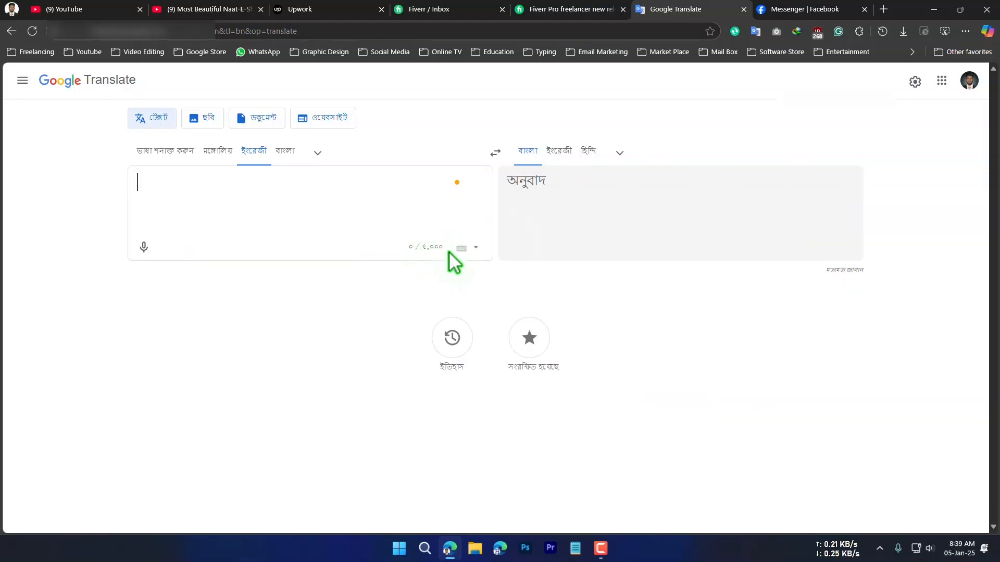
Paste the message asking to hide the buyer's photo into the Fiverr support chat, send it and end the chat.
left_click(561, 7)
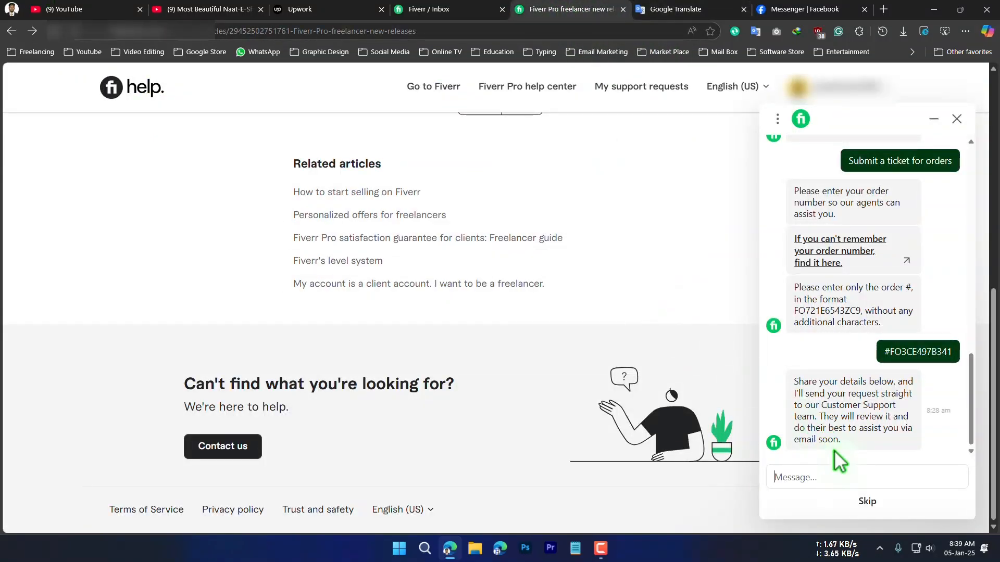
left_click(789, 477)
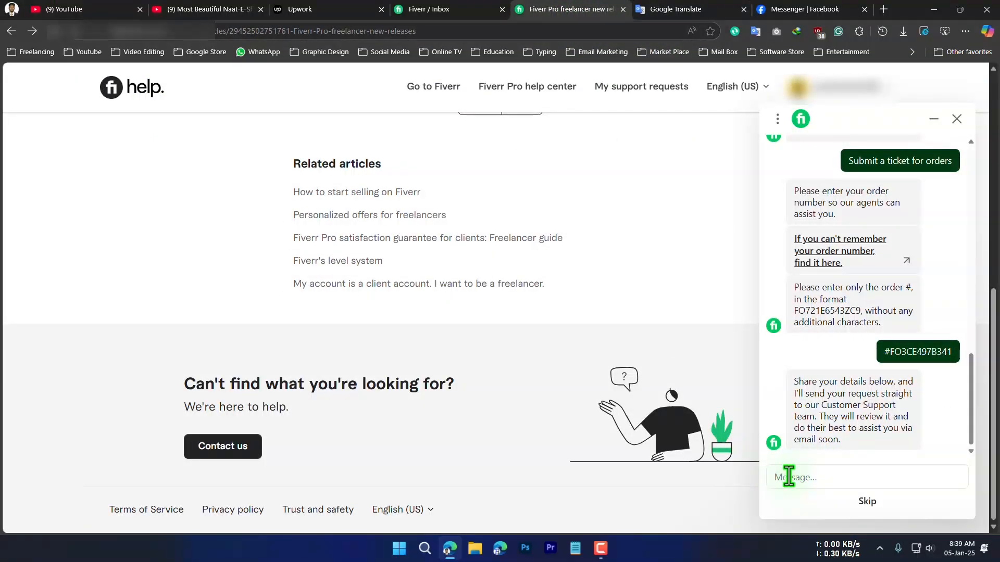
key("ctrl+v")
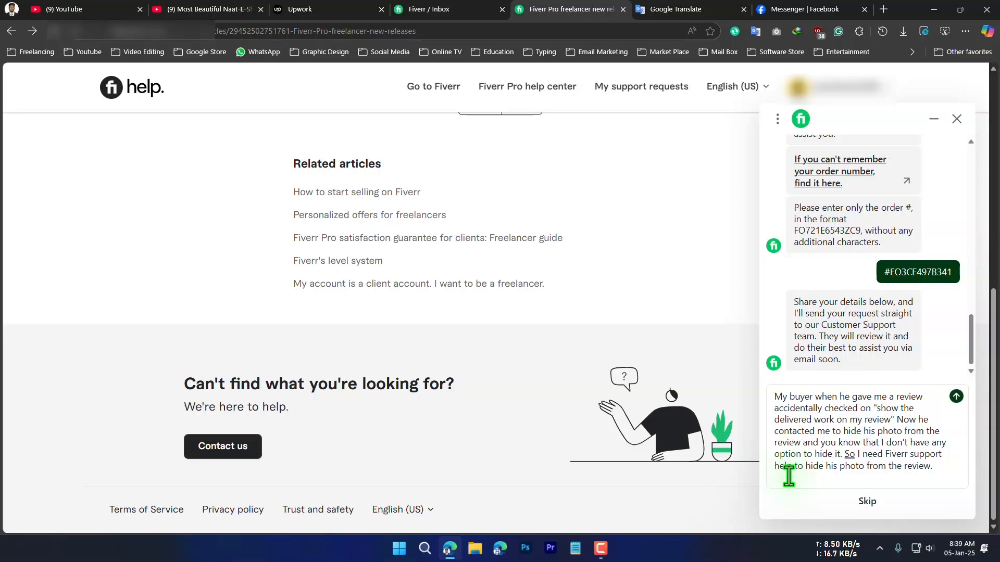
scroll(871, 433, "up", 4)
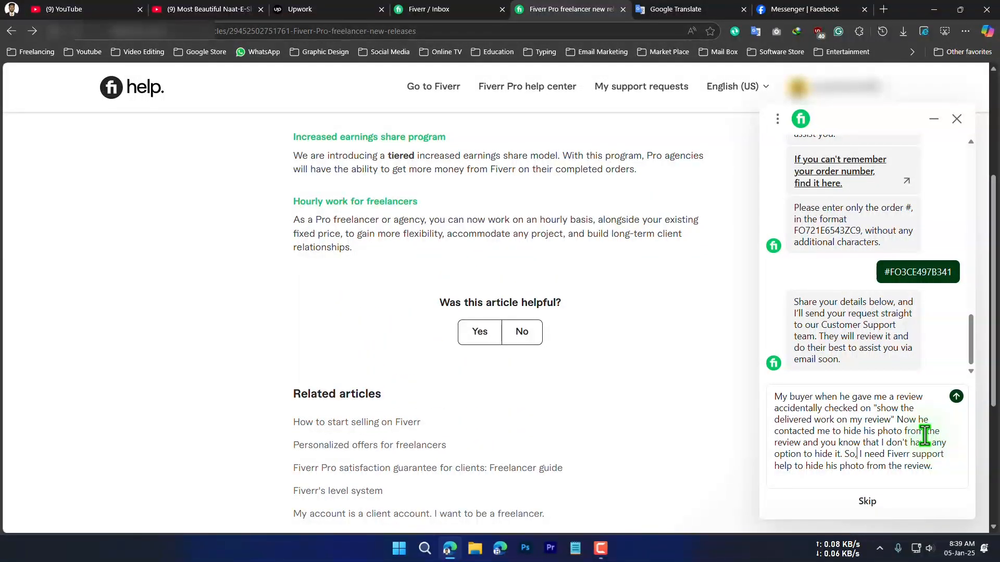
key("Return")
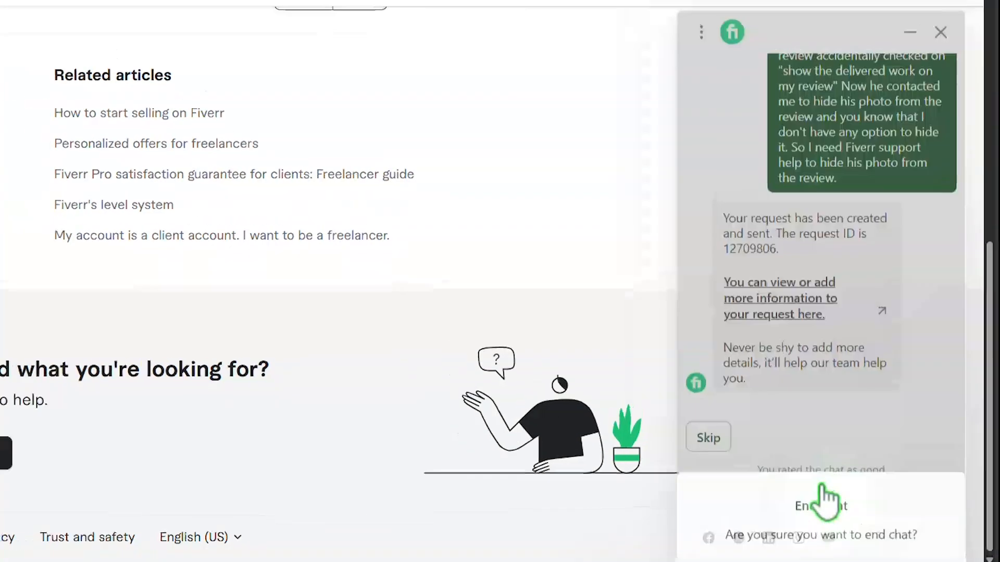
left_click(814, 502)
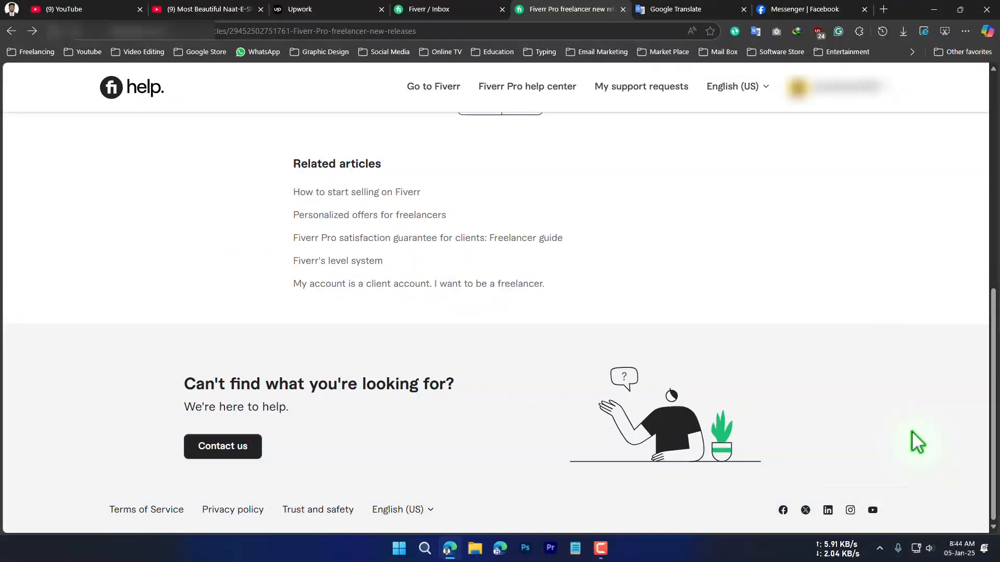
Open Gmail in a new tab and read the Fiverr Customer Support ticket email through to the request summary at its end.
left_click(884, 10)
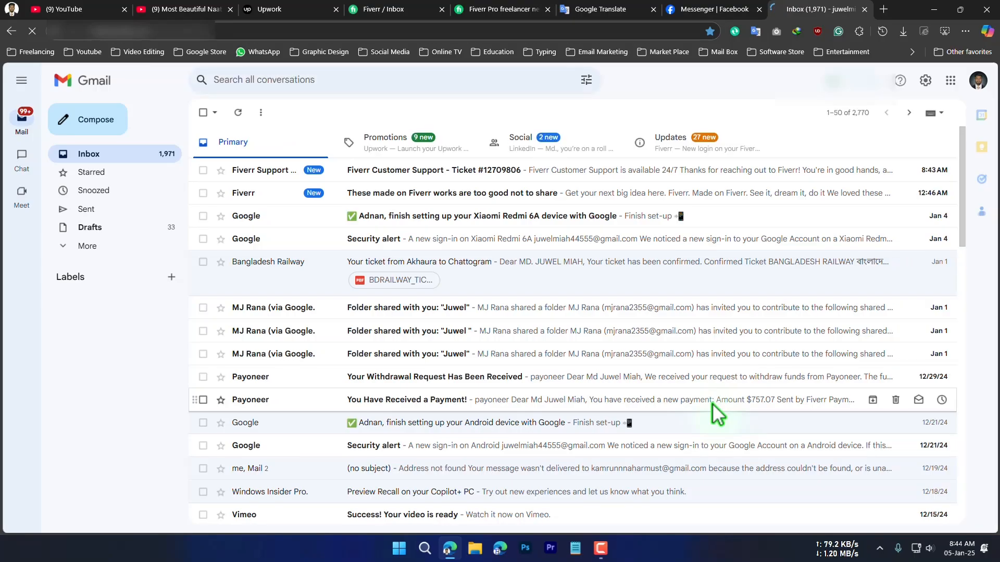
left_click(409, 179)
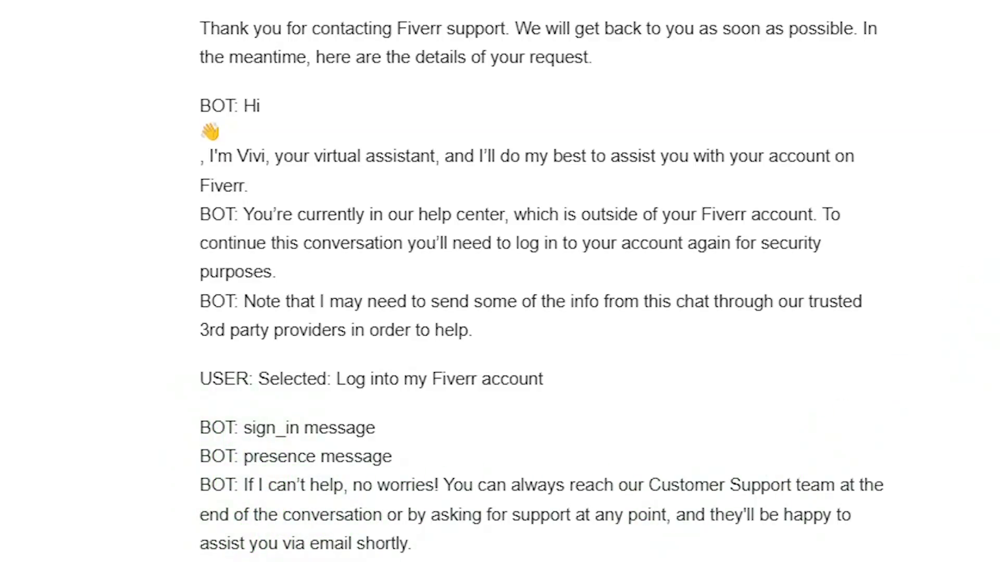
scroll(457, 335, "down", 5)
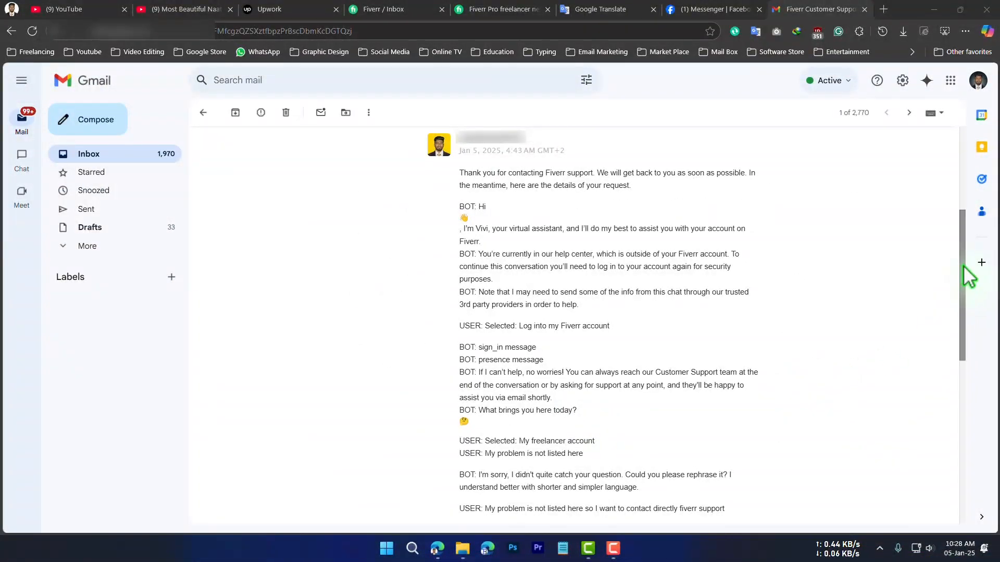
left_click_drag(964, 268, 958, 426)
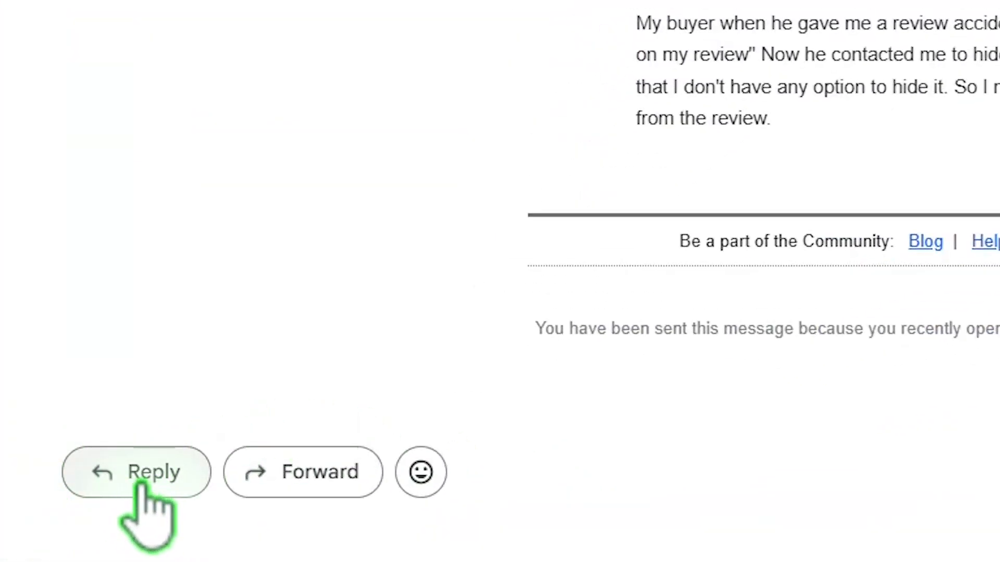
Start a reply to the Fiverr Customer Support email and discard the draft.
left_click(142, 485)
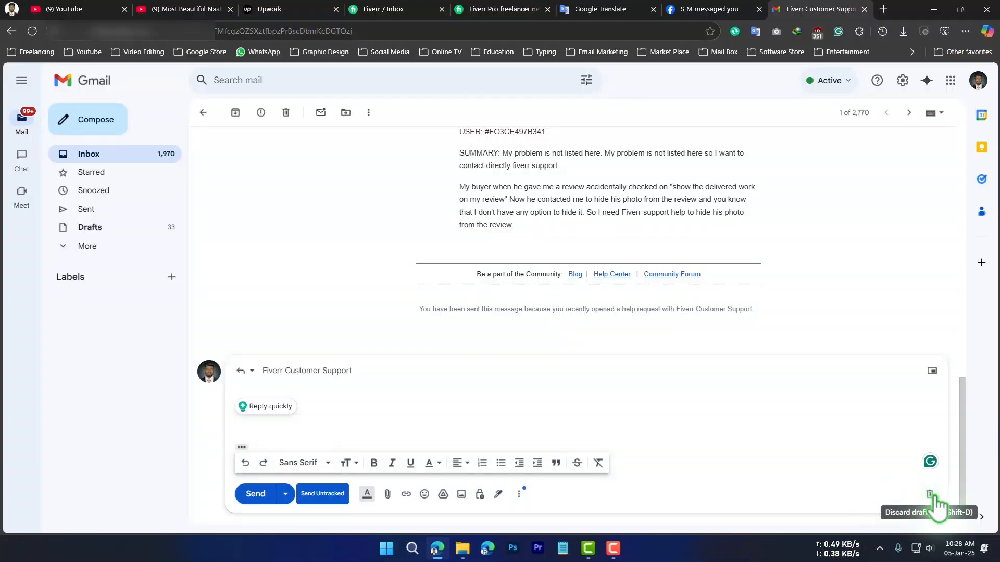
left_click(932, 493)
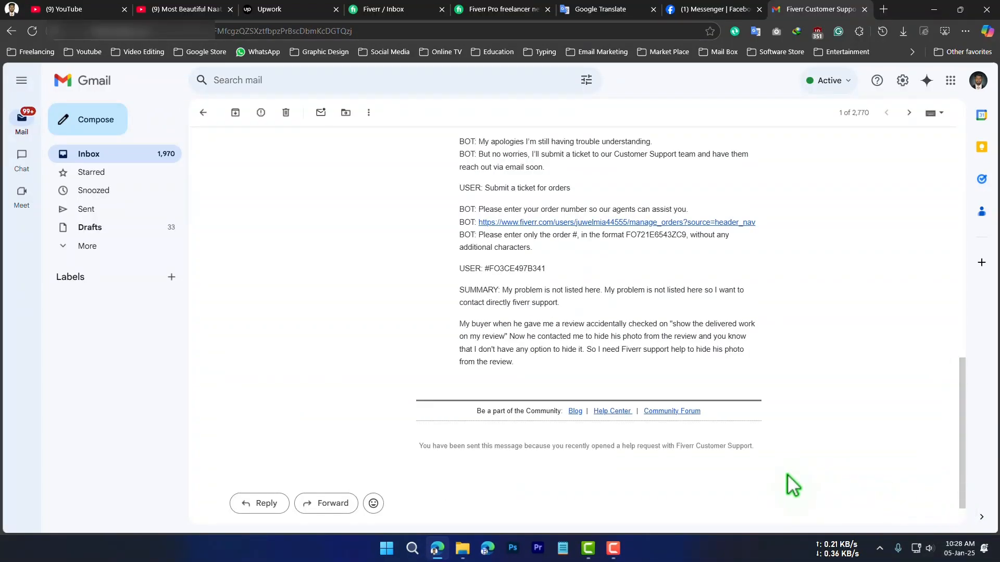